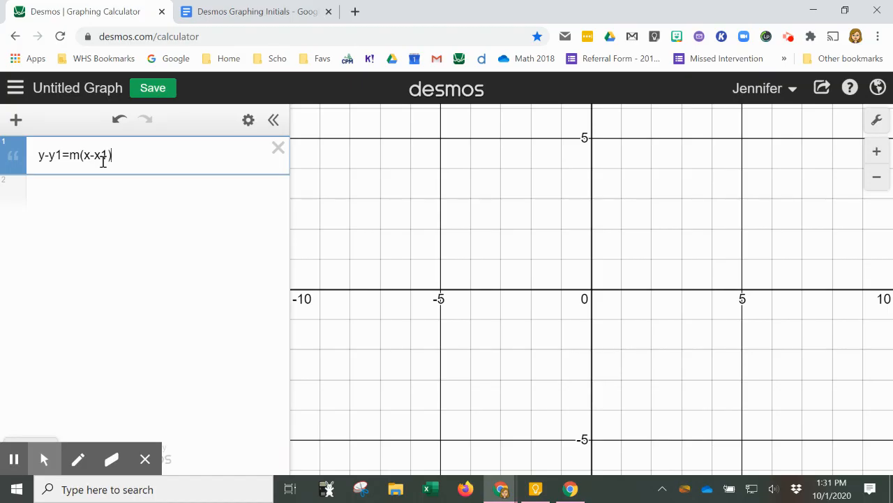
Add parentheses around y-y1 in the note so it reads (y-y1)=m(x-x1).
{"action": "left_click", "coordinate": [39, 154]}
{"action": "type", "text": "("}
{"action": "left_click", "coordinate": [72, 175]}
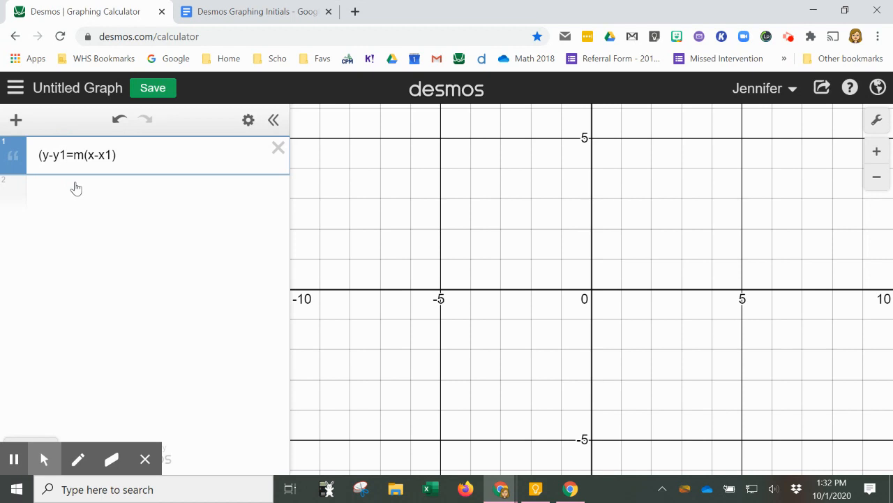
{"action": "type", "text": ")"}
Graph the line (y-1)=2(x+1) in a new expression below the note.
{"action": "left_click", "coordinate": [68, 187]}
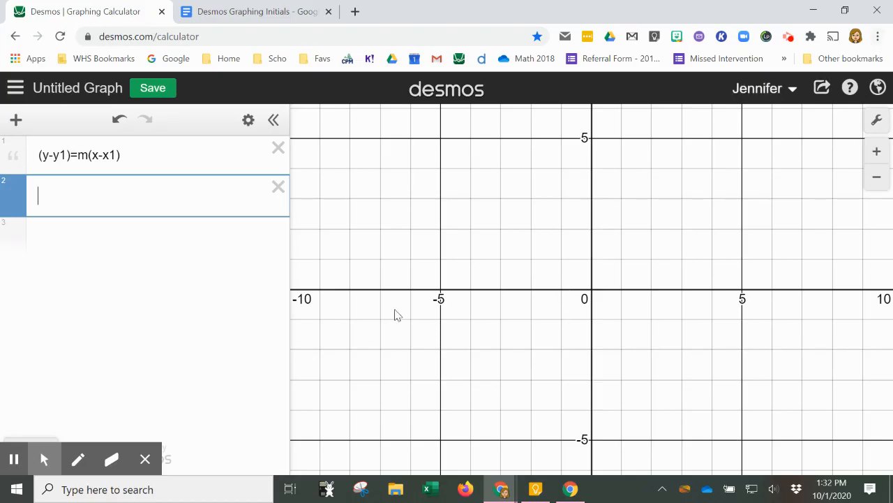
{"action": "left_click", "coordinate": [77, 197]}
{"action": "type", "text": "(y-"}
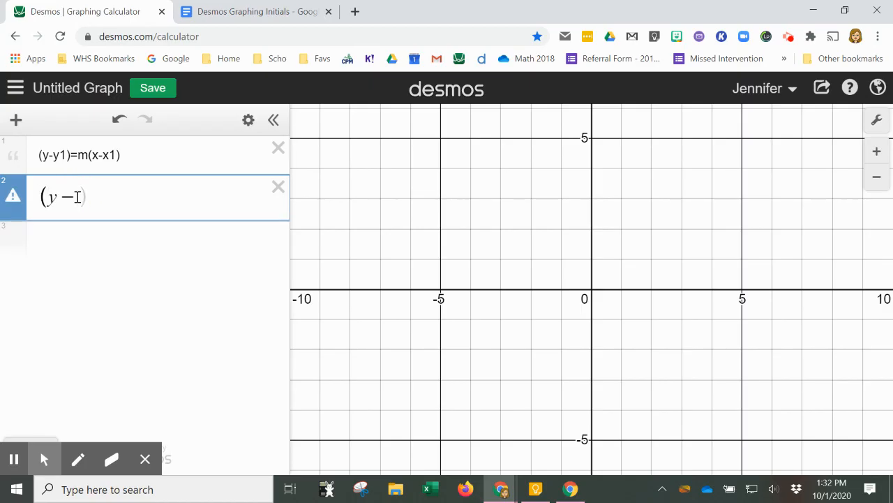
{"action": "type", "text": "1)=2(x"}
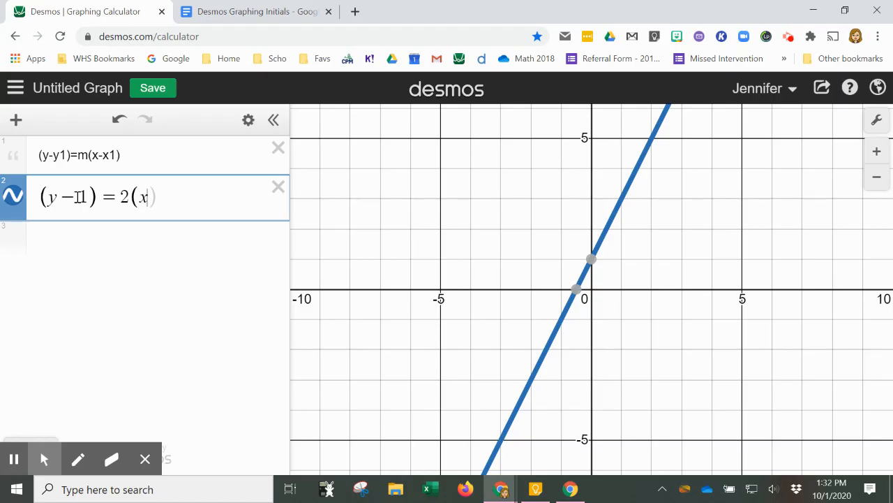
{"action": "type", "text": "+1"}
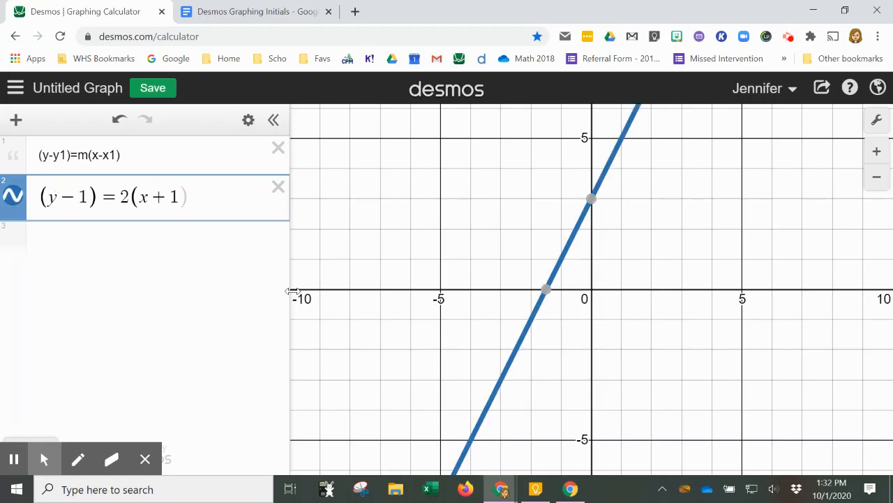
Trace the line at (-1, 1) and plot that point as a new expression with its coordinate label shown.
{"action": "mouse_move", "coordinate": [548, 293]}
{"action": "left_click", "coordinate": [564, 260]}
{"action": "left_click", "coordinate": [563, 257]}
{"action": "left_click_drag", "start_coordinate": [563, 257], "coordinate": [563, 262]}
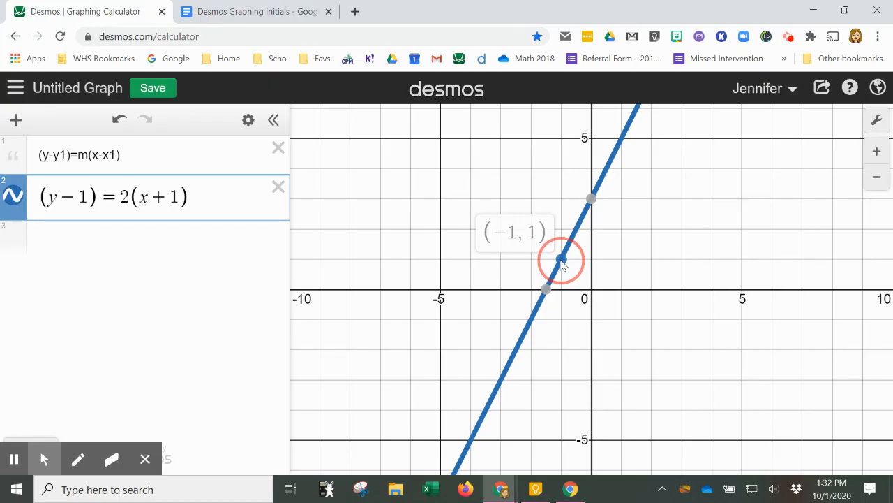
{"action": "left_click_drag", "start_coordinate": [562, 262], "coordinate": [561, 260]}
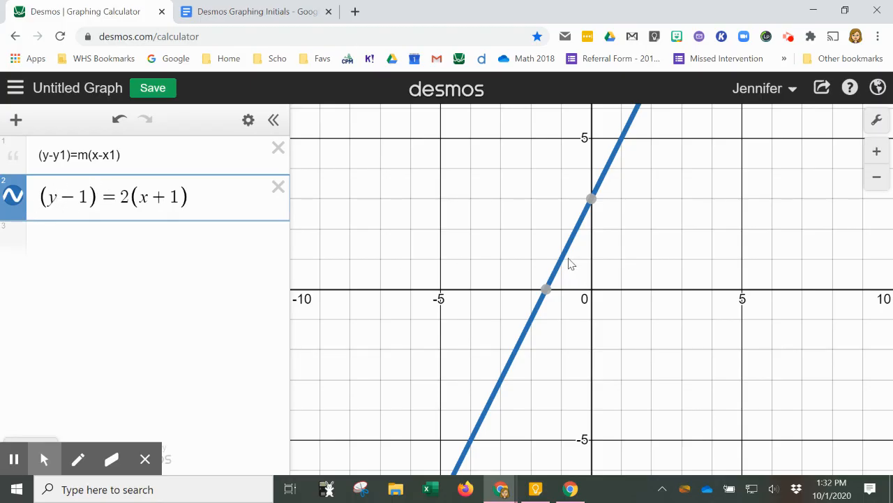
{"action": "left_click", "coordinate": [198, 196]}
{"action": "key", "text": "Return"}
{"action": "type", "text": "(-1,1"}
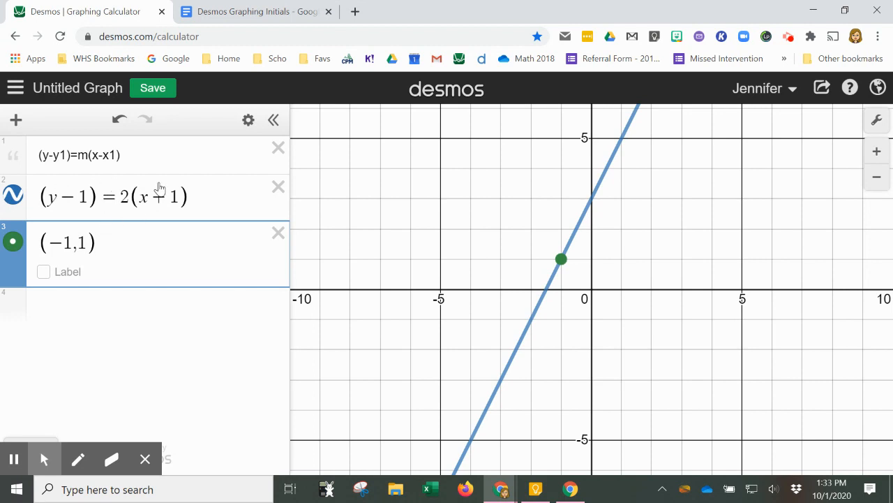
{"action": "left_click", "coordinate": [43, 271]}
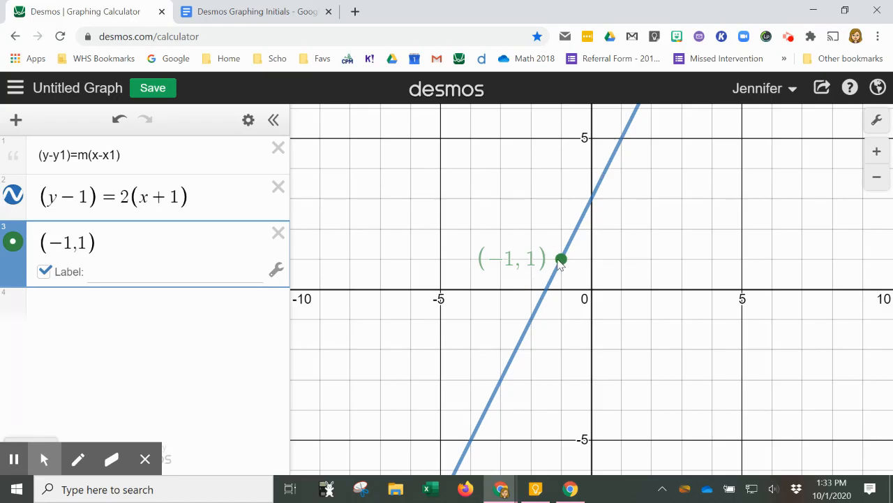
Restrict the line (y-1)=2(x+1) to the domain {-1<x<2}.
{"action": "left_click", "coordinate": [199, 202]}
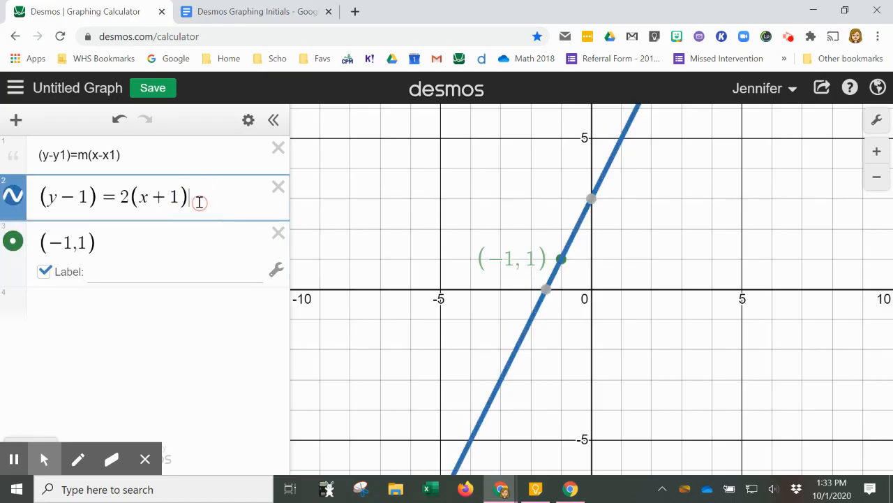
{"action": "type", "text": "{-1"}
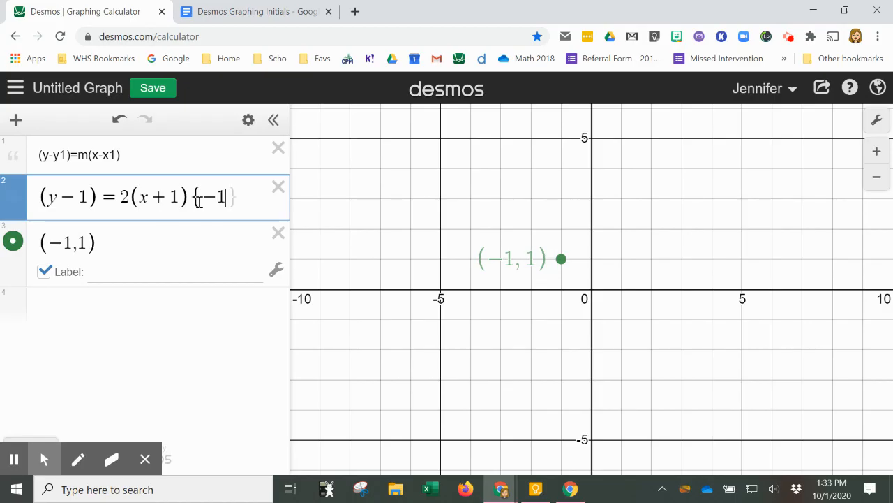
{"action": "type", "text": "<x<"}
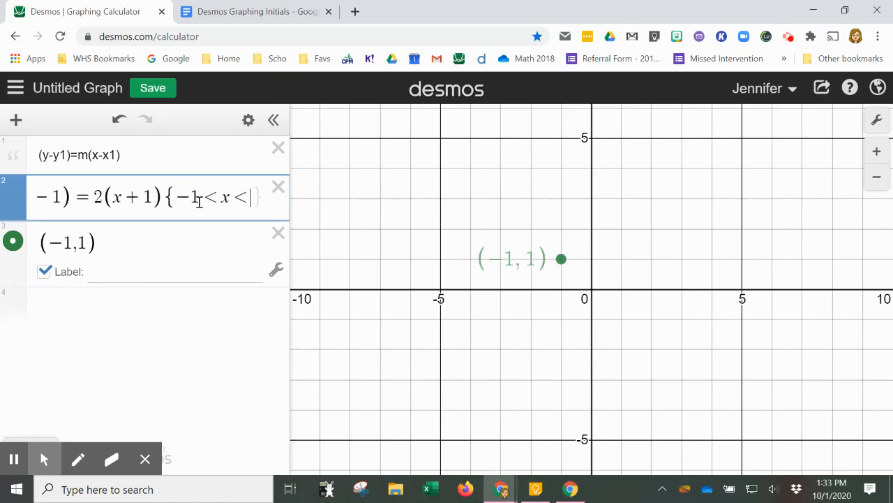
{"action": "left_click_drag", "start_coordinate": [482, 226], "coordinate": [416, 299]}
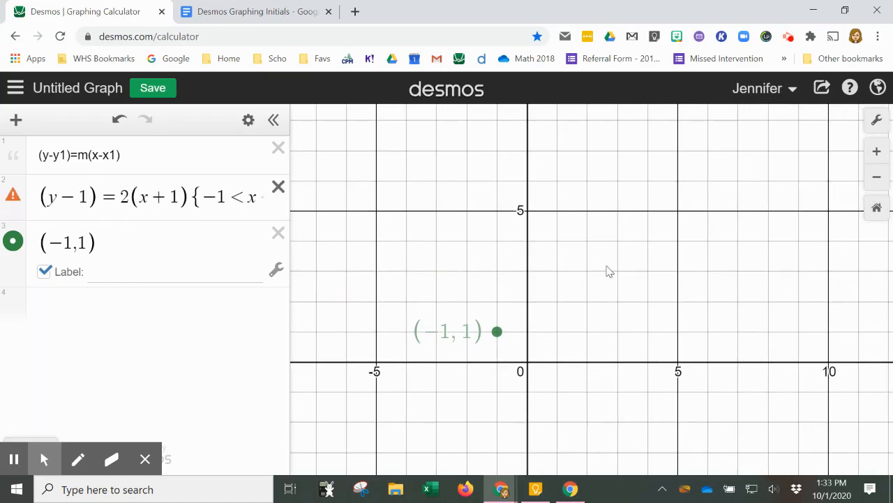
{"action": "left_click", "coordinate": [257, 205]}
{"action": "key", "text": "Right"}
{"action": "key", "text": "Right"}
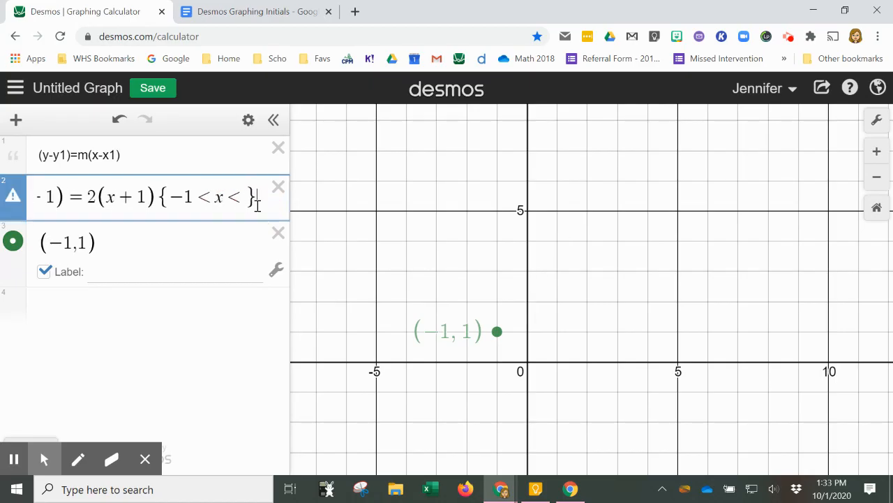
{"action": "type", "text": "2"}
{"action": "key", "text": "BackSpace"}
{"action": "type", "text": "2"}
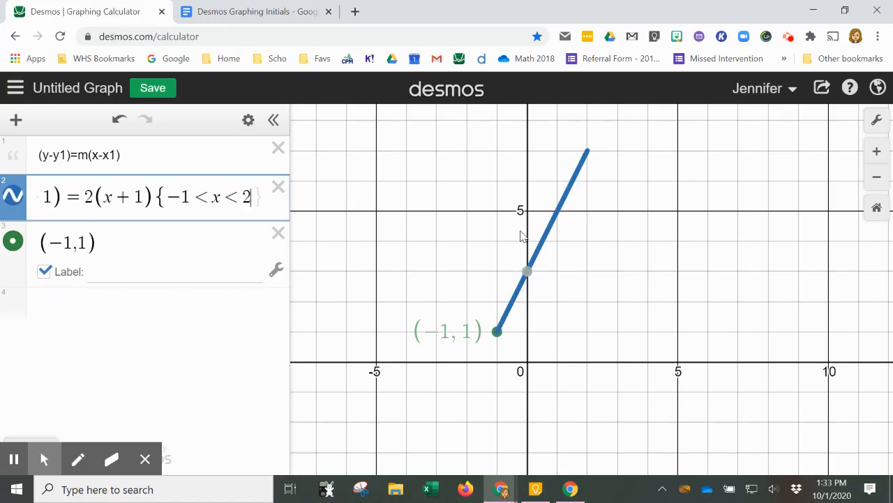
Copy the whole restricted line equation into a new expression below the point.
{"action": "left_click", "coordinate": [107, 251]}
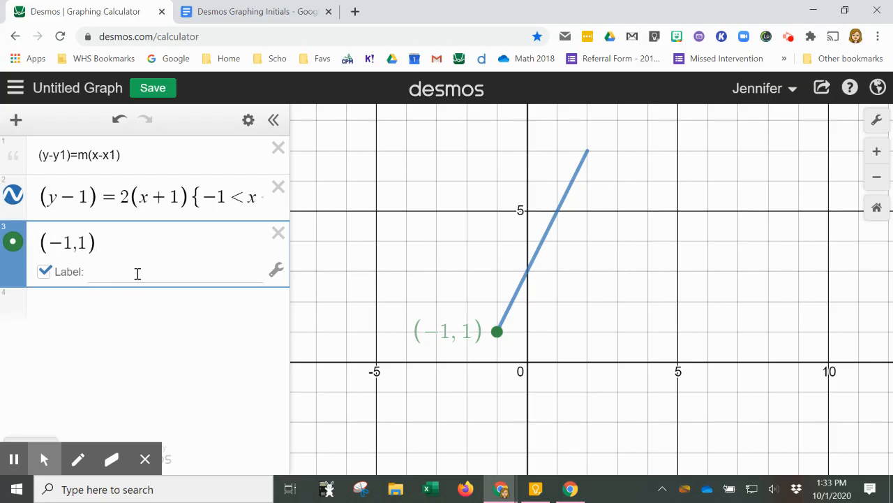
{"action": "left_click", "coordinate": [40, 197]}
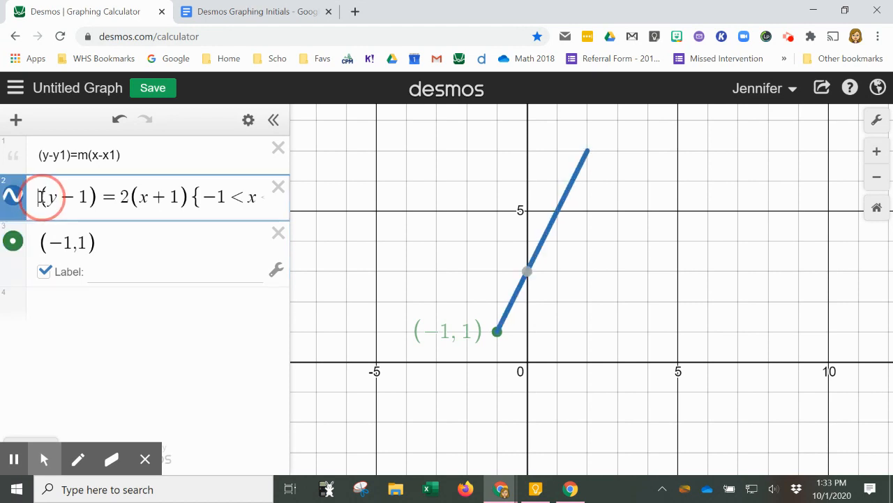
{"action": "left_click_drag", "start_coordinate": [40, 197], "coordinate": [284, 225]}
{"action": "key", "text": "ctrl+c"}
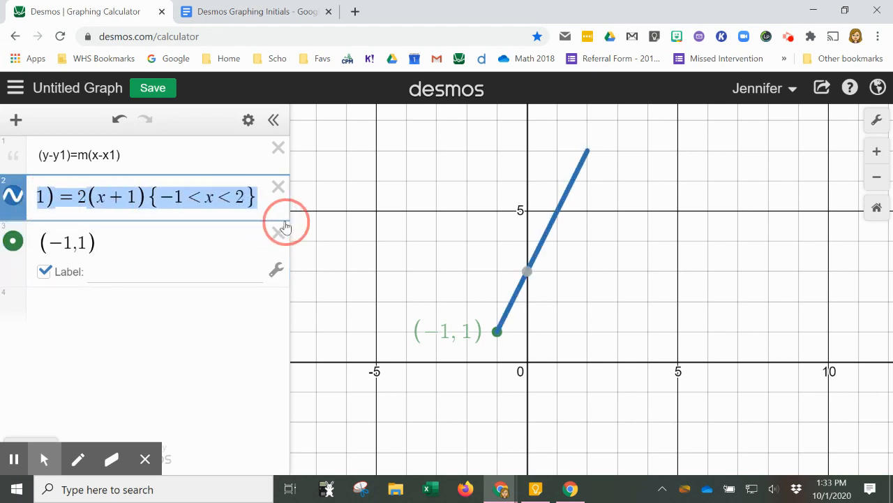
{"action": "left_click", "coordinate": [74, 308]}
{"action": "key", "text": "ctrl+v"}
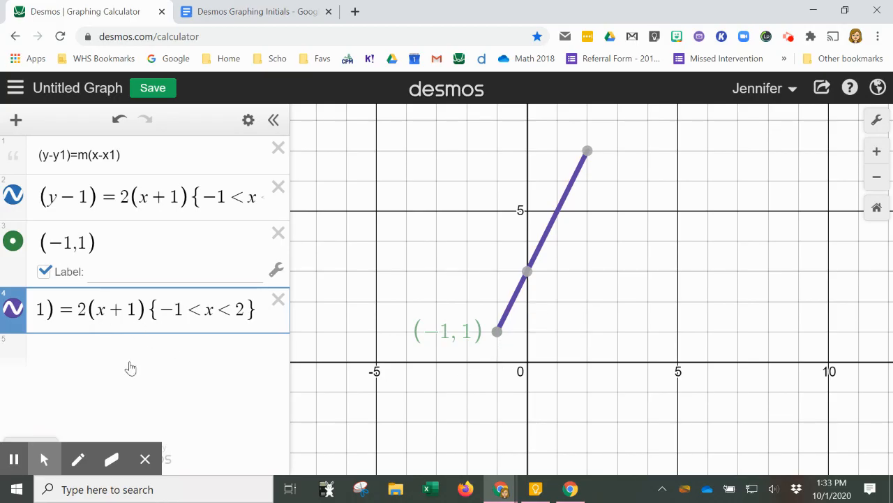
Change y-1 to y+1 in the copied equation to shift the second segment down.
{"action": "left_click", "coordinate": [65, 314]}
{"action": "key", "text": "Left"}
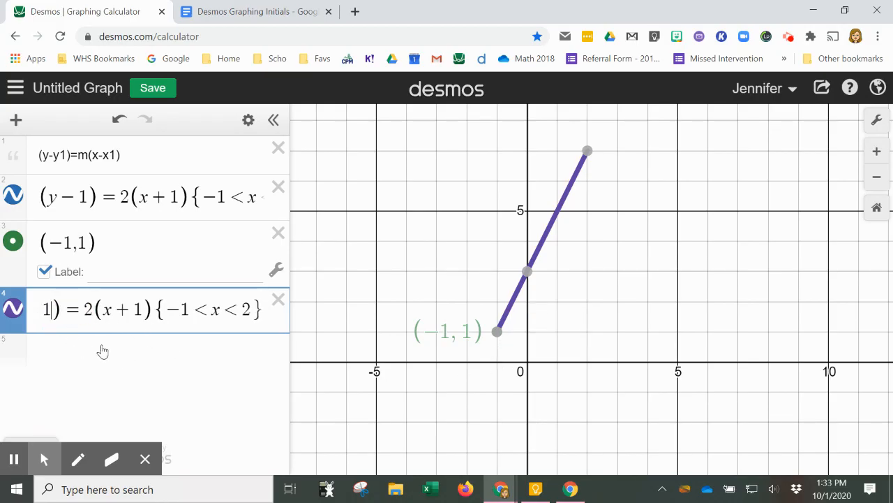
{"action": "key", "text": "Left"}
{"action": "key", "text": "Left"}
{"action": "key", "text": "Left"}
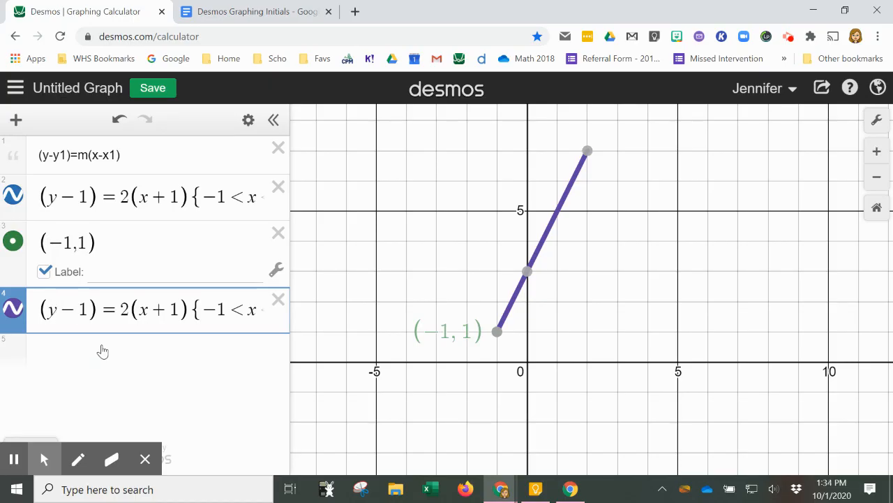
{"action": "key", "text": "Right"}
{"action": "key", "text": "Right"}
{"action": "key", "text": "BackSpace"}
{"action": "key", "text": "Delete"}
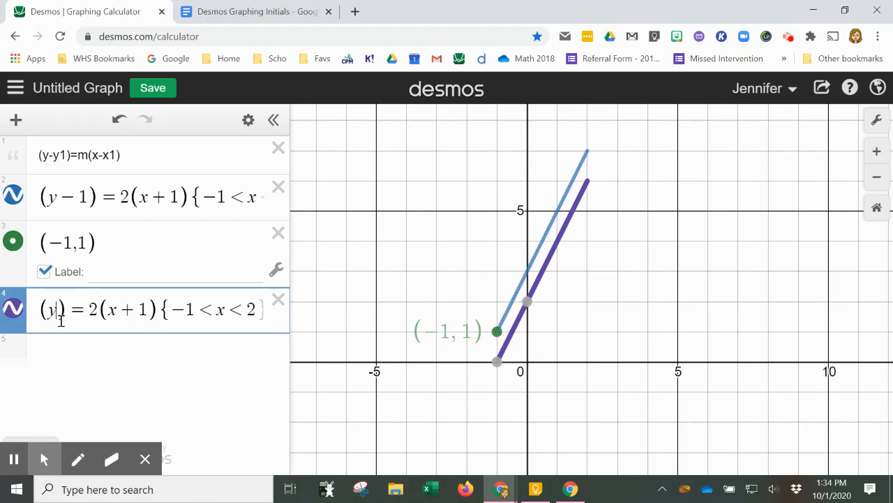
{"action": "type", "text": "+1"}
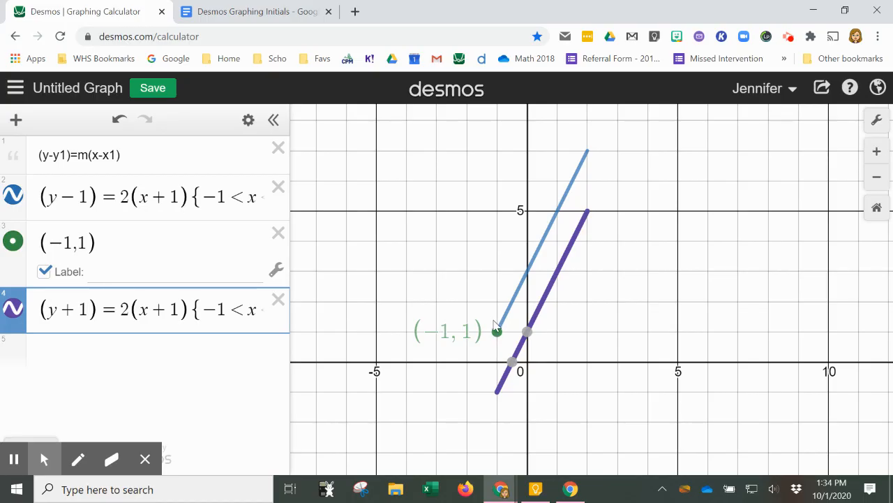
Add the vertical segment x=-1{-1<y<1} joining the lower ends of the two slanted segments.
{"action": "left_click", "coordinate": [84, 349]}
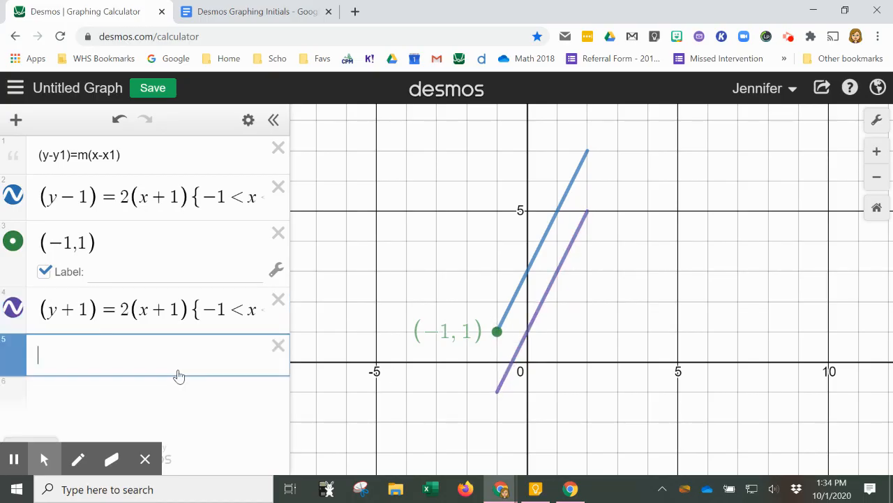
{"action": "type", "text": "x=-1"}
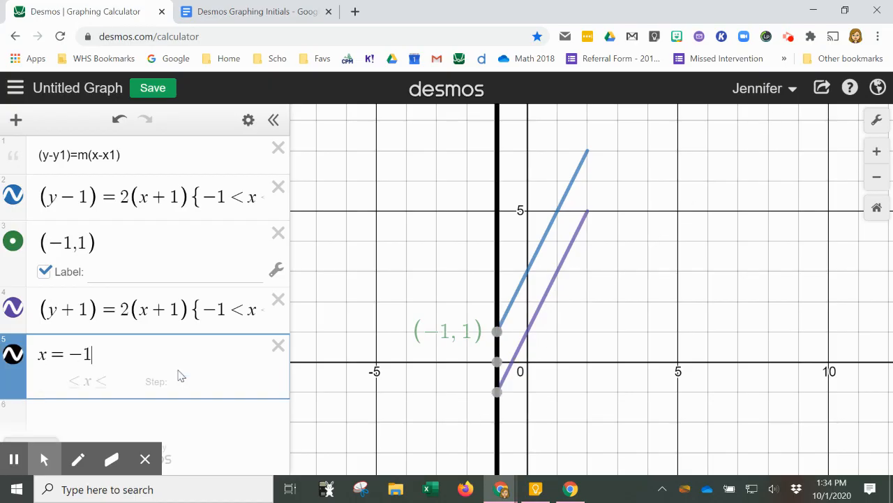
{"action": "type", "text": "{"}
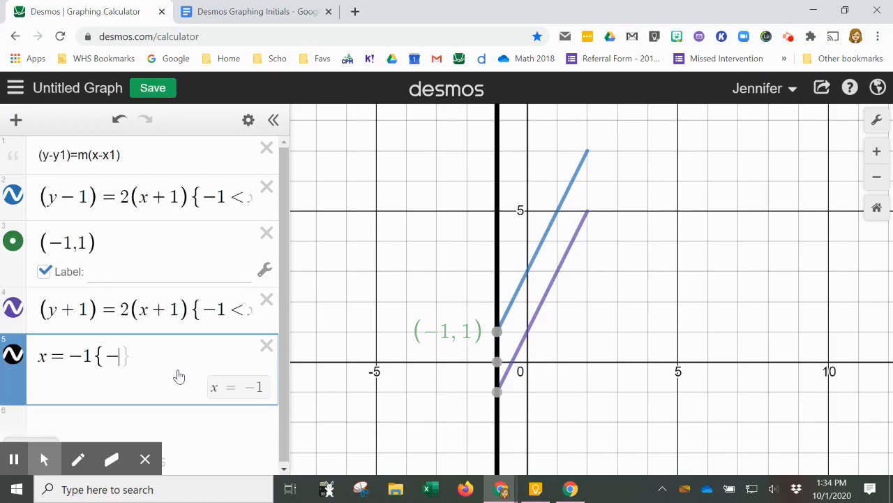
{"action": "type", "text": "-1<y<1"}
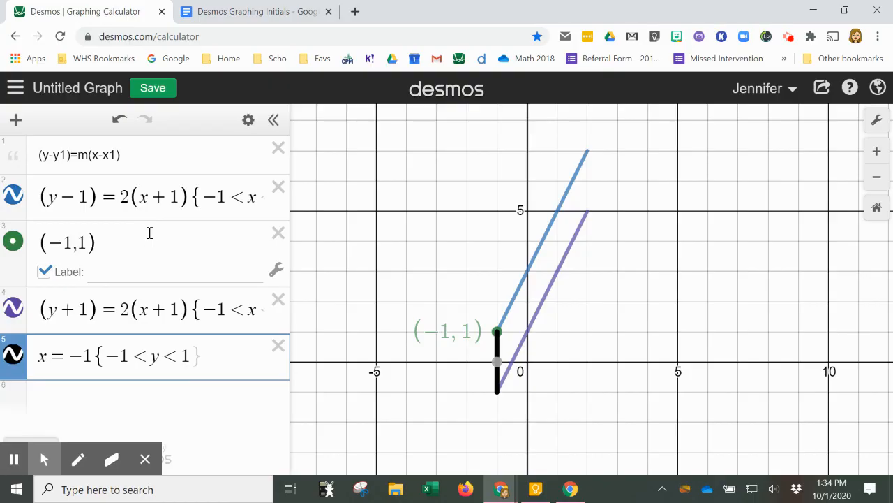
Widen the expression list and hide the graphs of the (y+1) segment and the vertical x=-1 segment.
{"action": "left_click", "coordinate": [300, 162]}
{"action": "left_click_drag", "start_coordinate": [301, 162], "coordinate": [391, 183]}
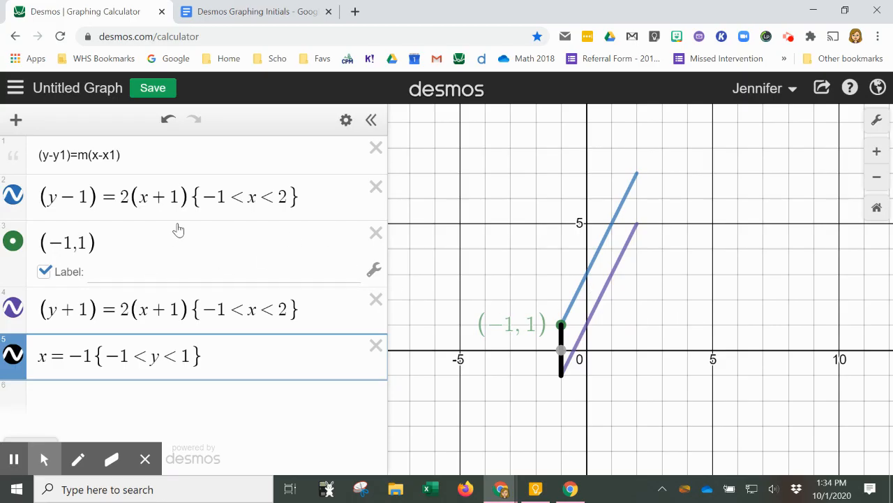
{"action": "left_click", "coordinate": [14, 315]}
{"action": "left_click", "coordinate": [12, 354]}
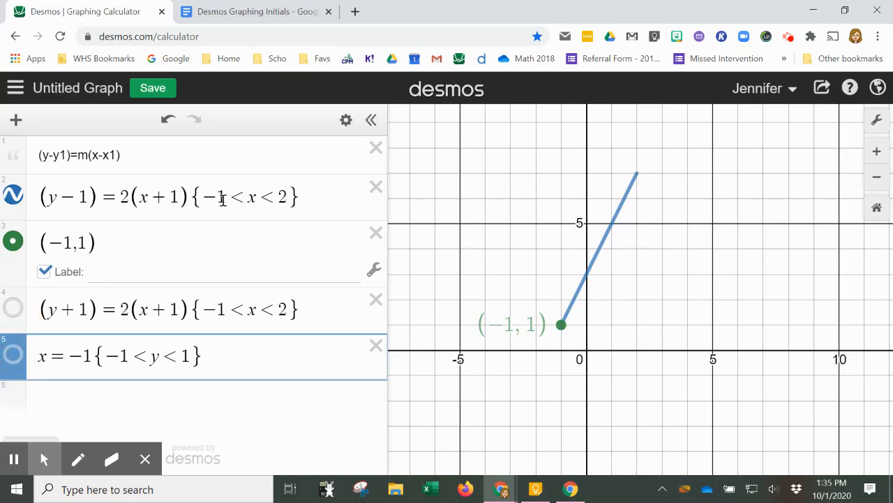
Replace the domain restriction on (y-1)=2(x+1) with the range restriction {0<y<5}.
{"action": "left_click", "coordinate": [304, 196]}
{"action": "key", "text": "BackSpace"}
{"action": "key", "text": "BackSpace"}
{"action": "key", "text": "BackSpace"}
{"action": "key", "text": "BackSpace"}
{"action": "key", "text": "BackSpace"}
{"action": "key", "text": "BackSpace"}
{"action": "key", "text": "BackSpace"}
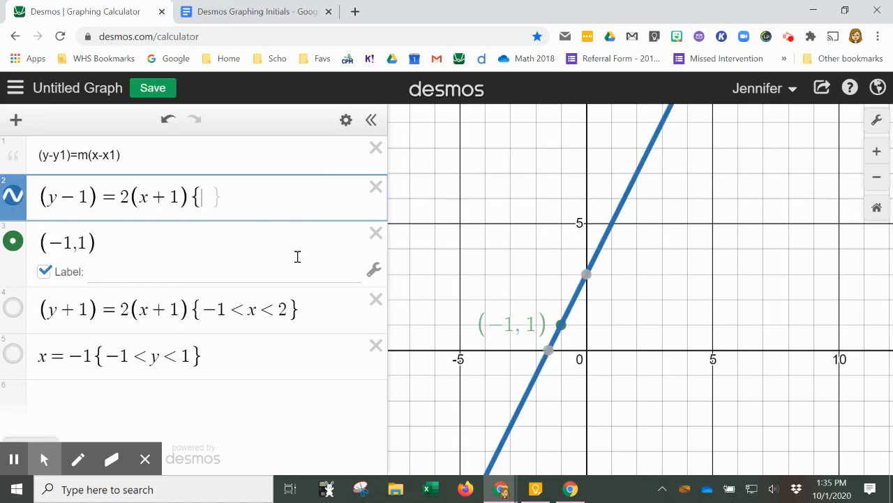
{"action": "mouse_move", "coordinate": [553, 351]}
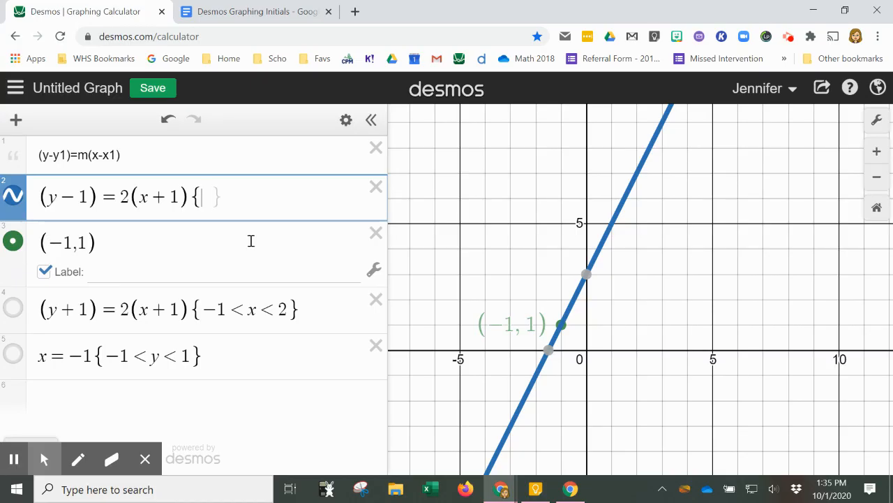
{"action": "type", "text": "0<y"}
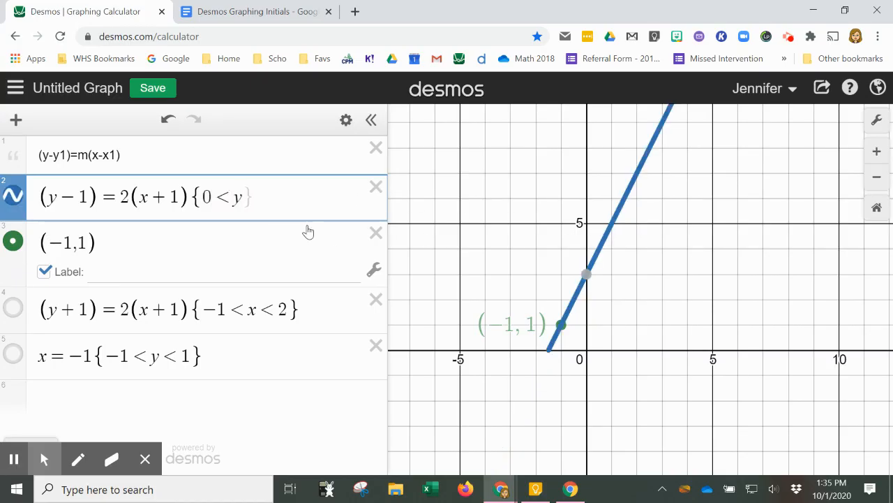
{"action": "type", "text": "<5"}
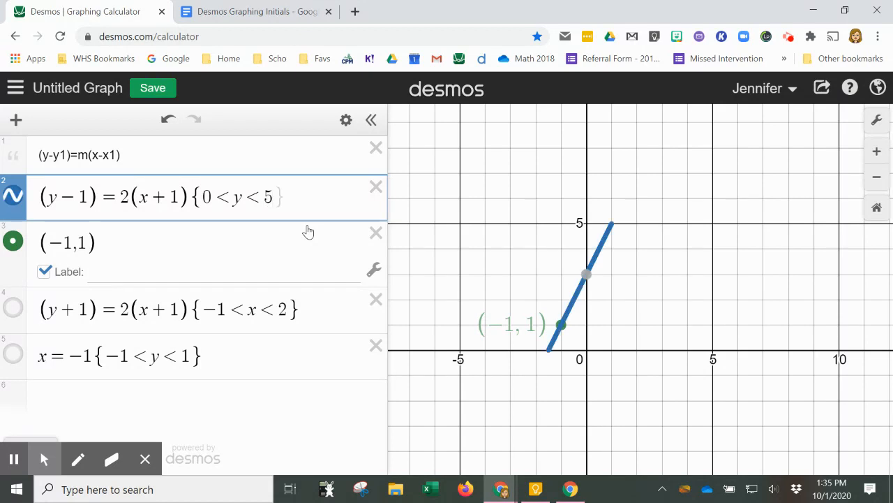